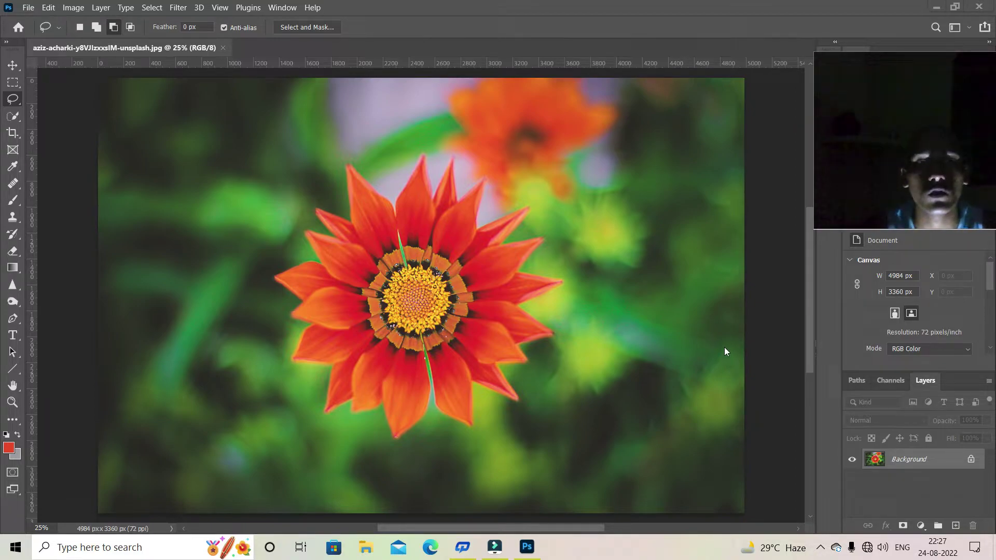
Step: Convert the locked Background into an editable pixel layer, keeping the name Layer 0
double_click(950, 461)
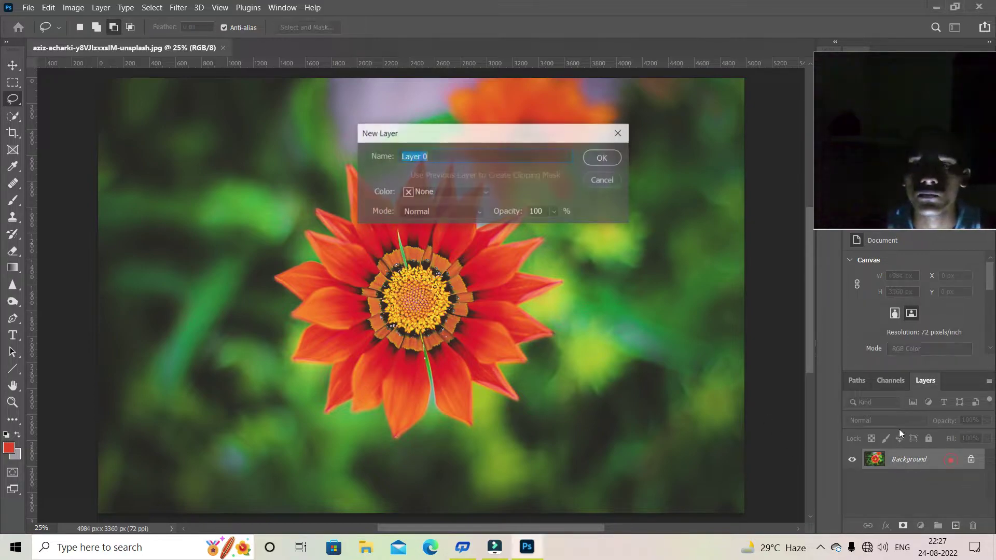
left_click(596, 161)
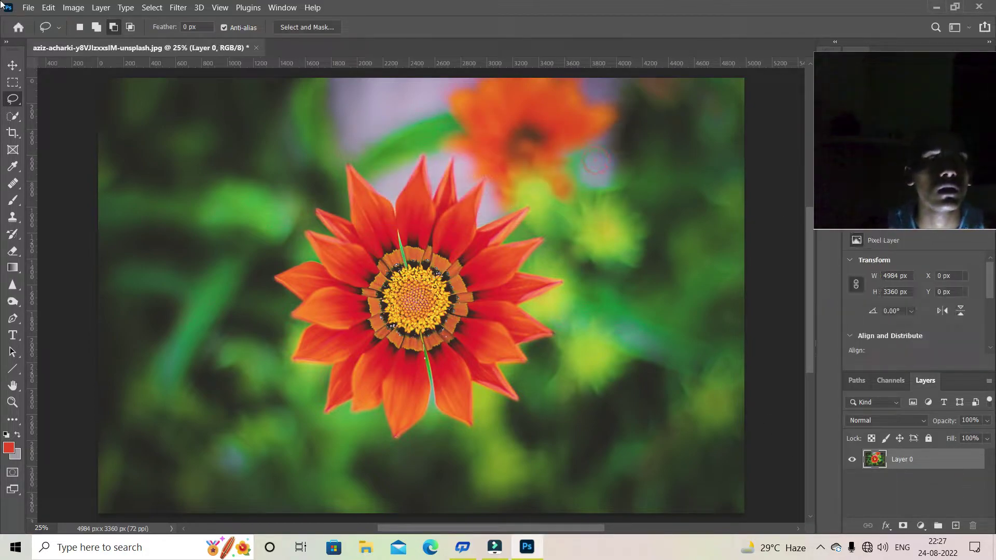
Step: Select the orange petals with Color Range, adding sampled shades at Fuzziness 84
left_click(159, 10)
left_click(230, 126)
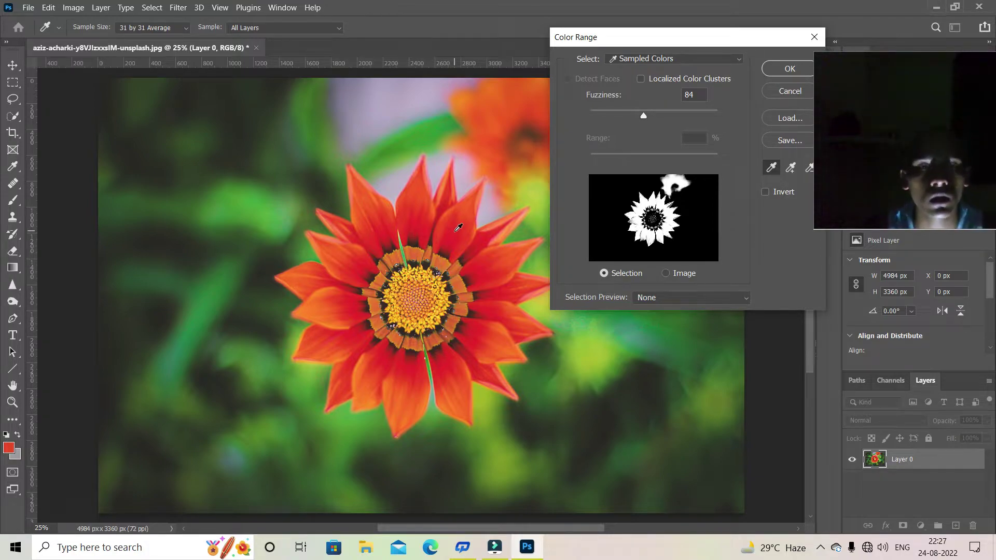
left_click(458, 227)
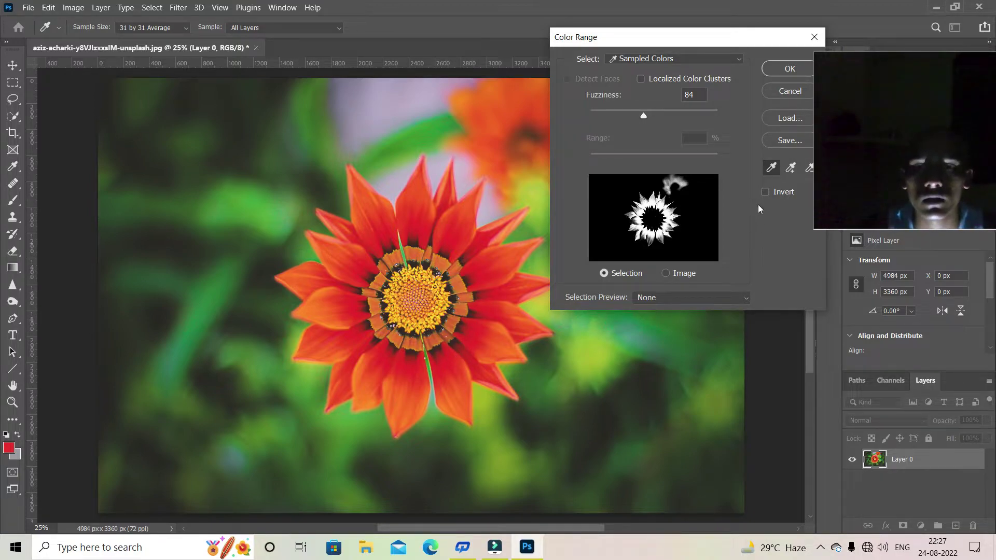
left_click(790, 167)
left_click(482, 234)
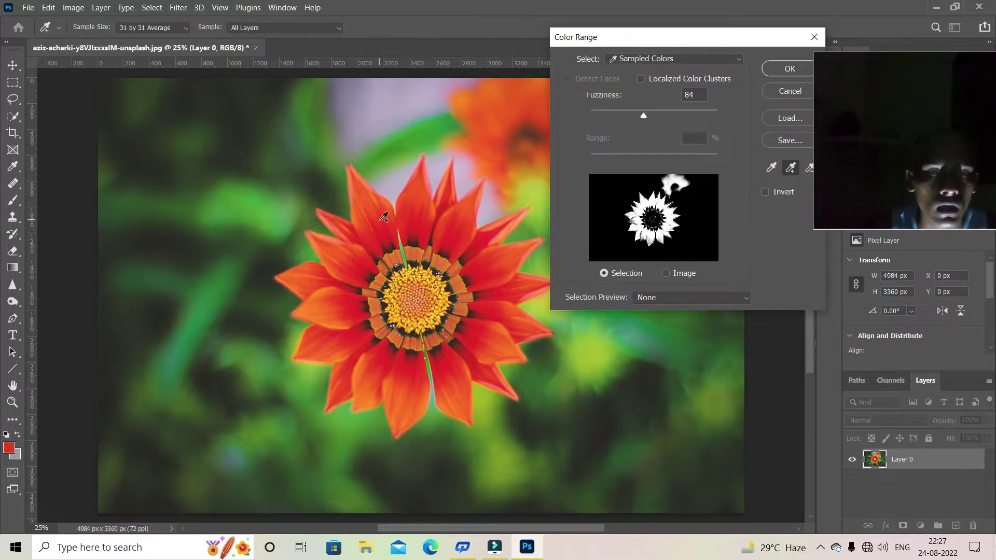
left_click(353, 256)
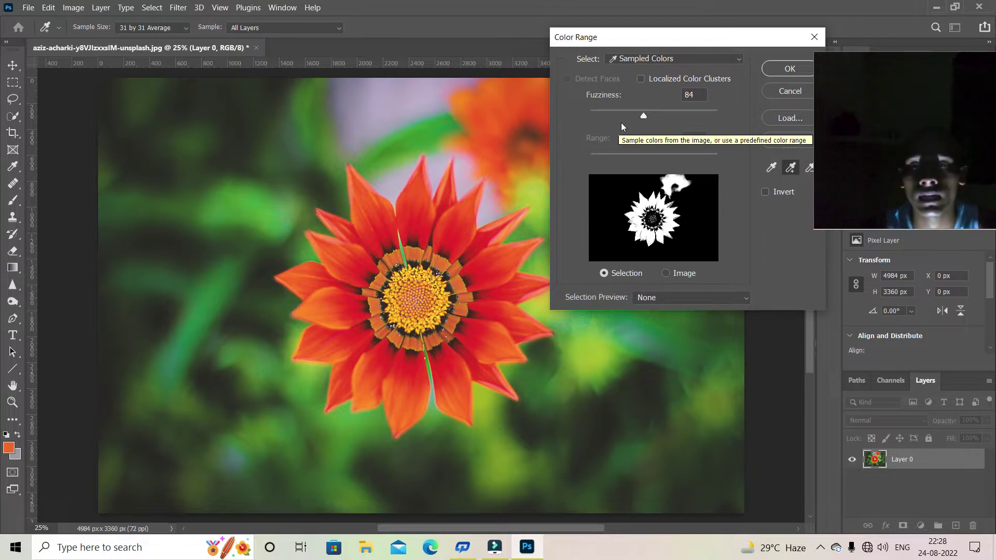
left_click(794, 69)
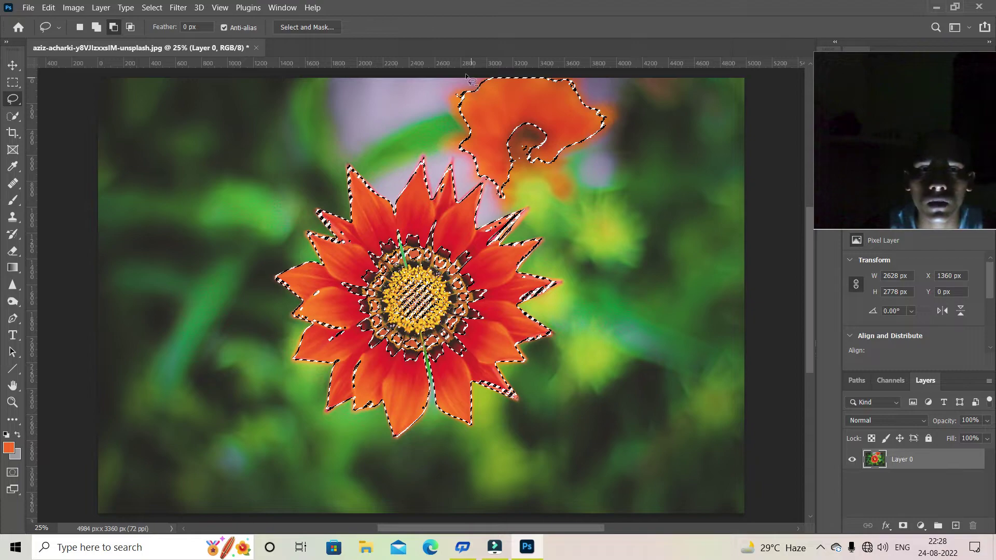
Step: Lasso-subtract the blurred background flower and the flower centre from the selection
mouse_move(446, 93)
left_mouse_down()
mouse_move(483, 186)
mouse_move(651, 161)
left_mouse_up()
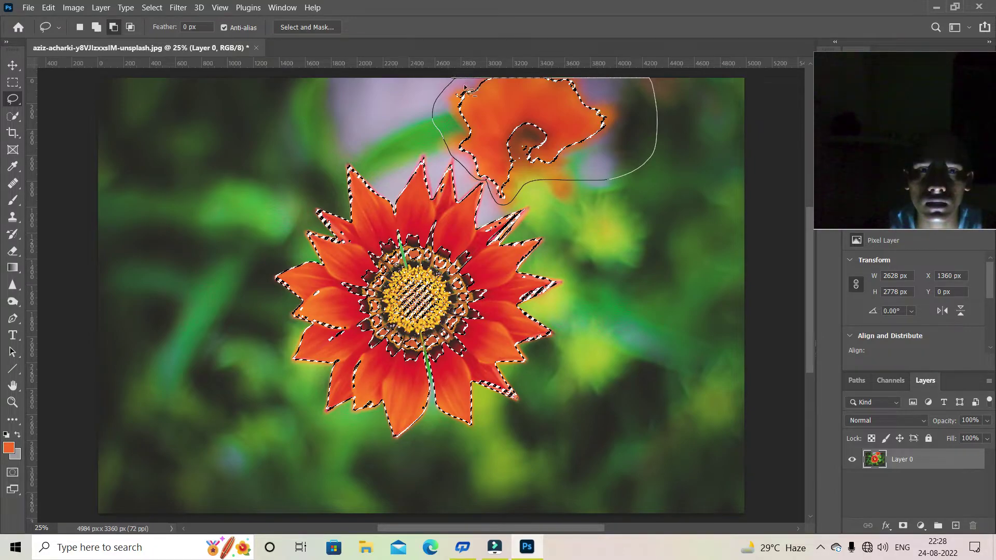
left_click_drag(651, 161, 453, 73)
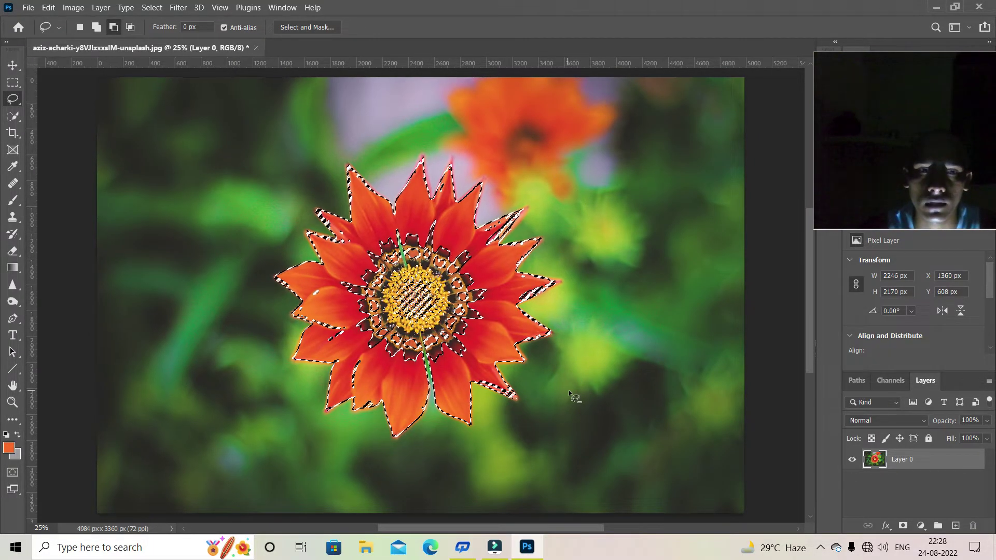
scroll(568, 390, "up", 2)
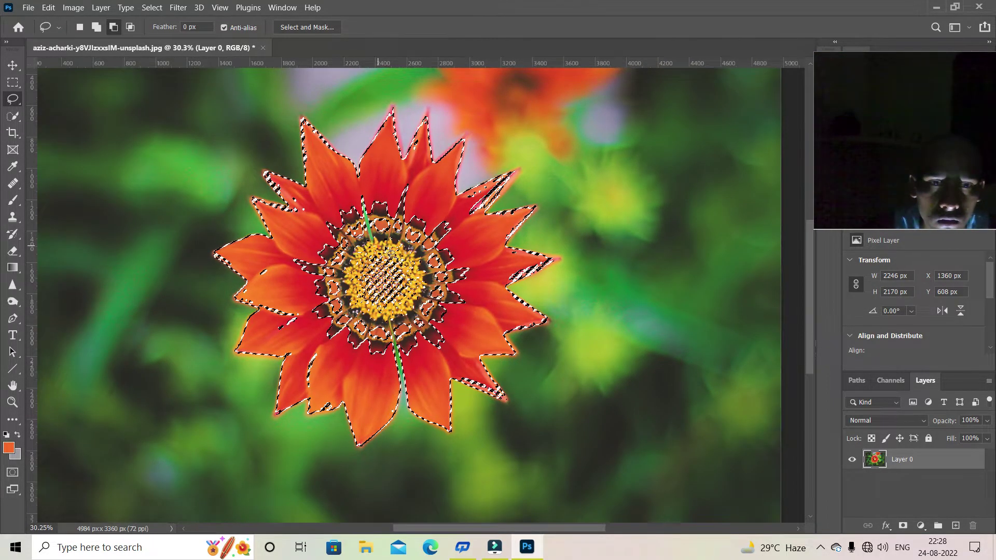
mouse_move(407, 250)
left_mouse_down()
mouse_move(421, 309)
mouse_move(352, 298)
left_mouse_up()
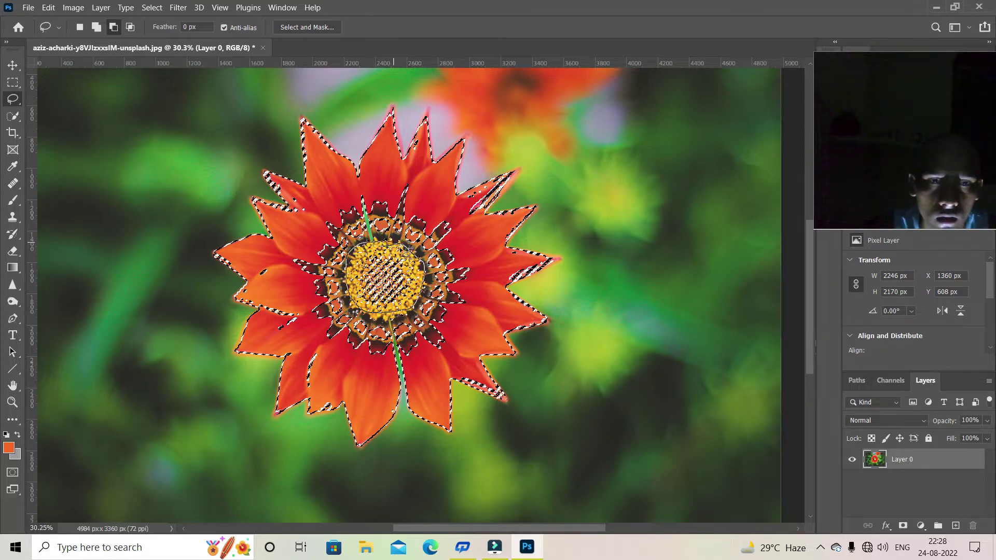
left_click_drag(352, 299, 408, 249)
scroll(611, 449, "down", 1)
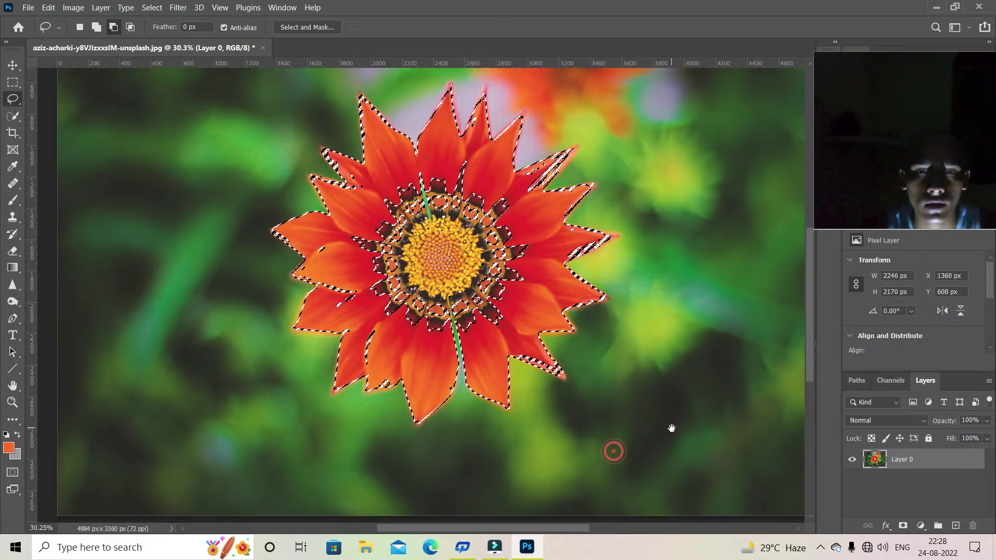
scroll(618, 194, "down", 1)
mouse_move(704, 275)
left_mouse_down()
mouse_move(669, 294)
mouse_move(674, 283)
left_mouse_up()
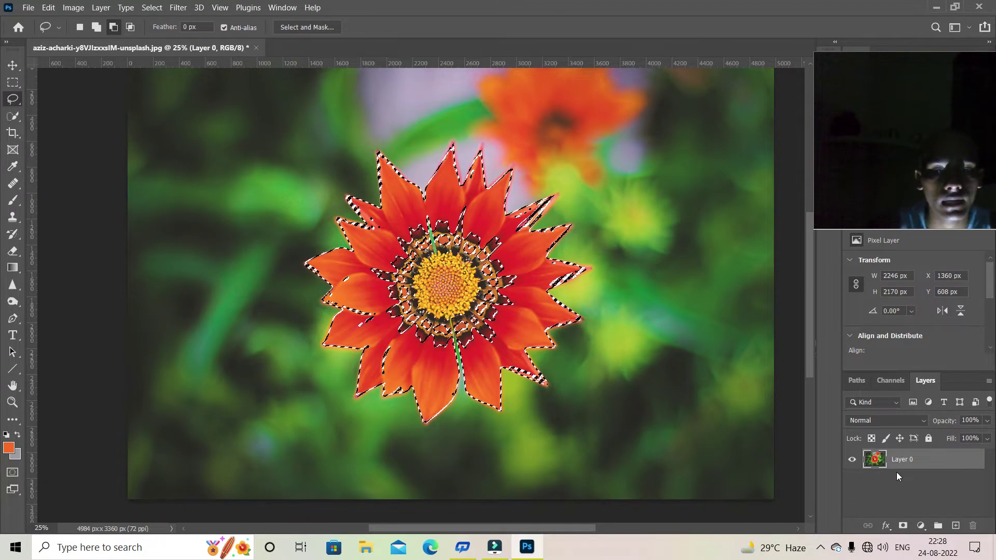
Step: Copy the selected petals to Layer 1 and set its blend mode to Linear Dodge (Add)
key("ctrl+j")
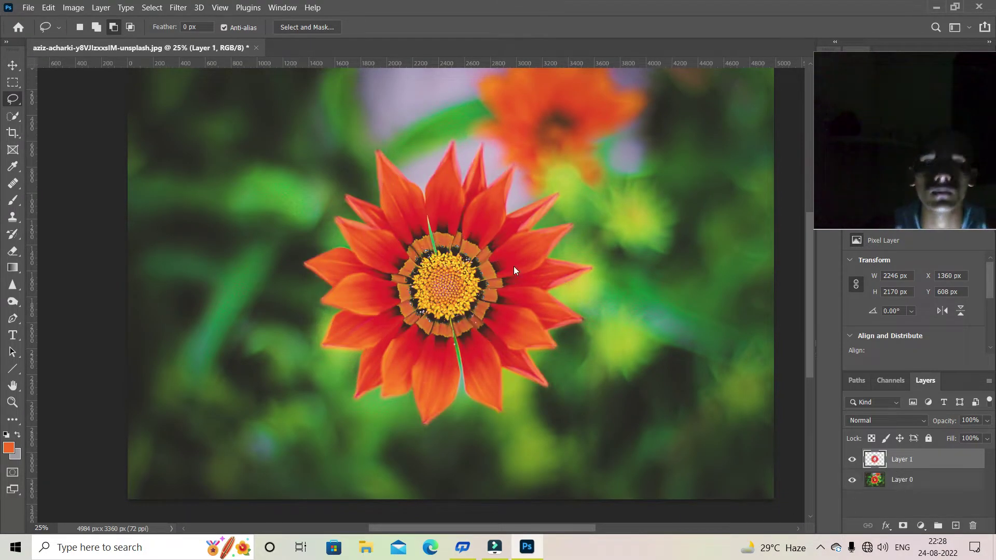
left_click(885, 420)
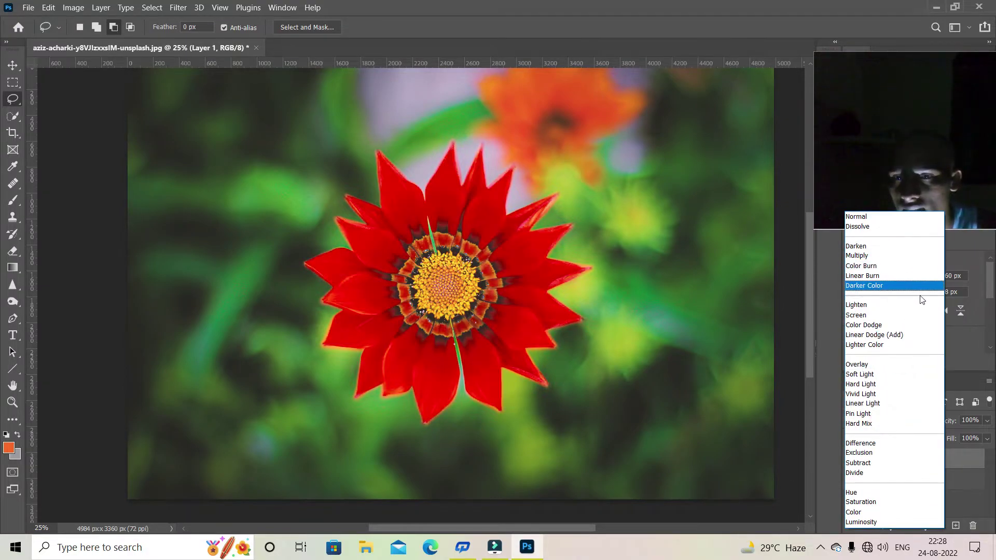
left_click(921, 337)
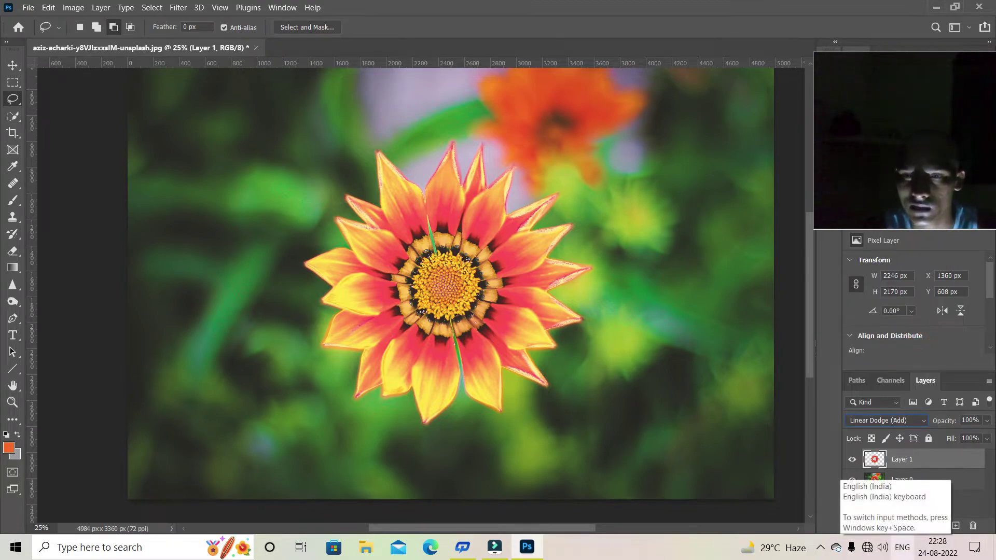
left_click(179, 10)
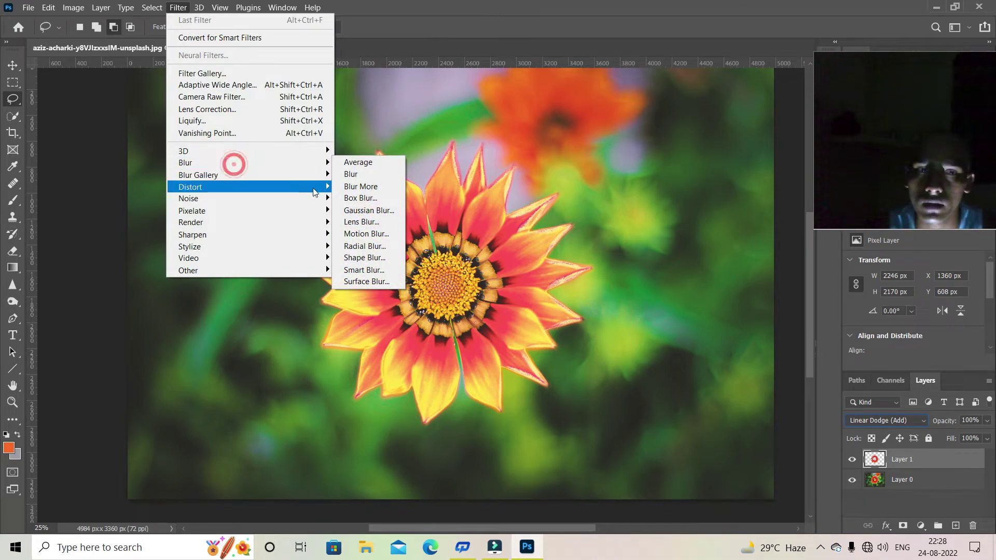
mouse_move(249, 163)
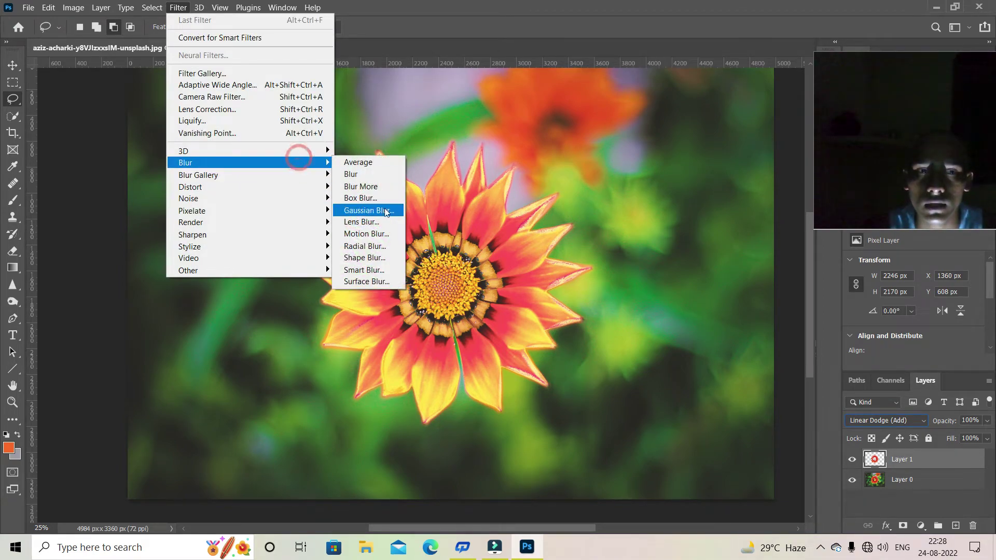
Step: Apply a 9.8-pixel Gaussian Blur to Layer 1, then duplicate the glow layer
left_click(368, 210)
mouse_move(738, 305)
left_mouse_down()
mouse_move(652, 305)
mouse_move(675, 311)
left_mouse_up()
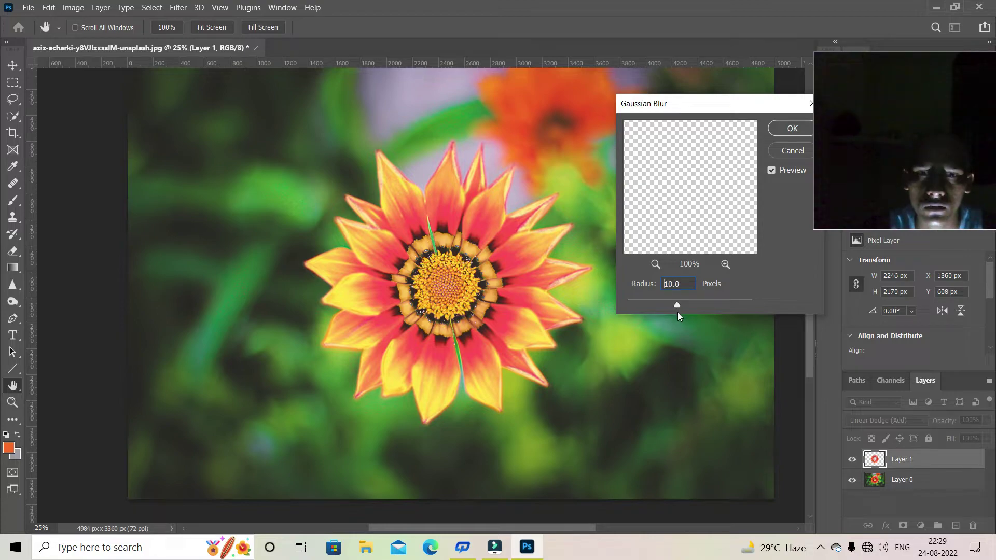
left_click_drag(677, 314, 677, 314)
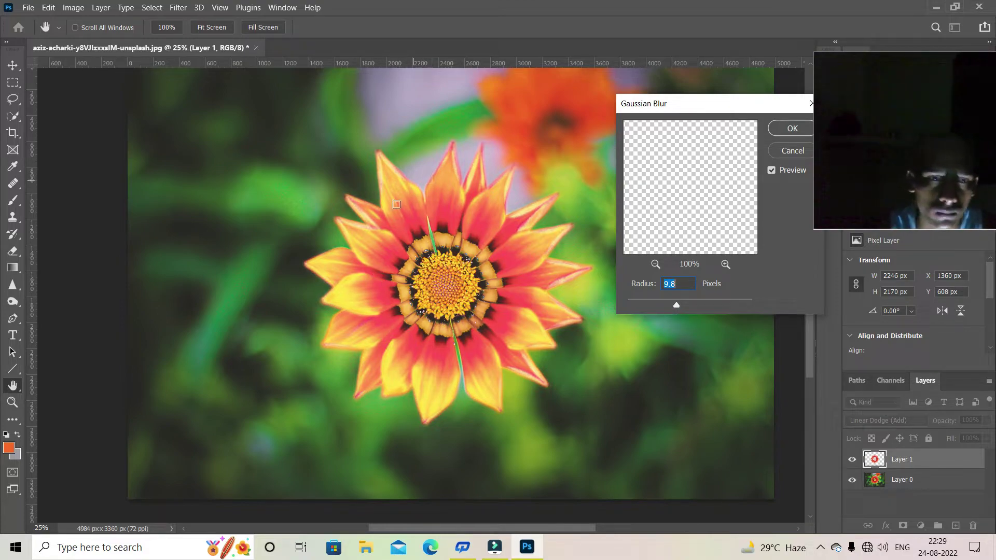
left_click(771, 171)
left_click(772, 171)
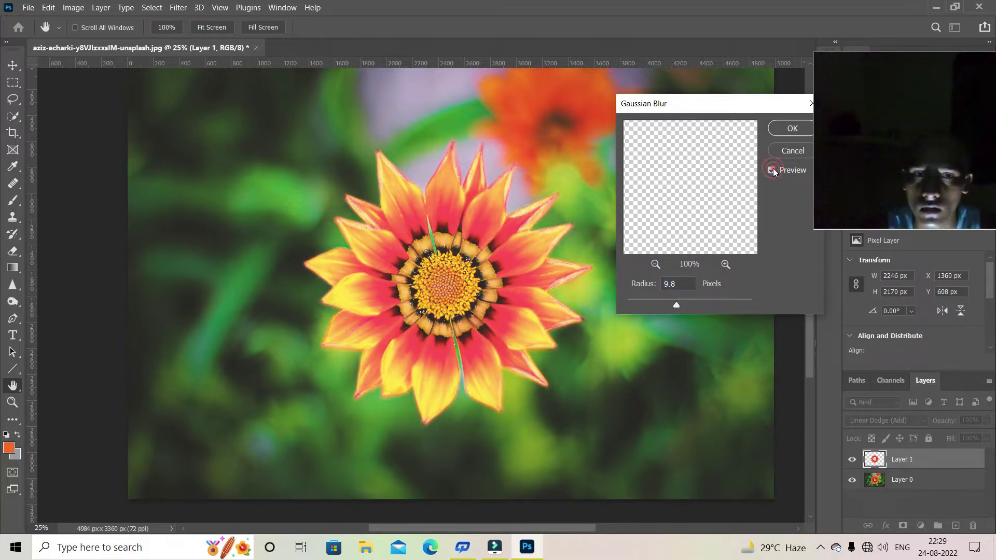
left_click(782, 133)
key("l")
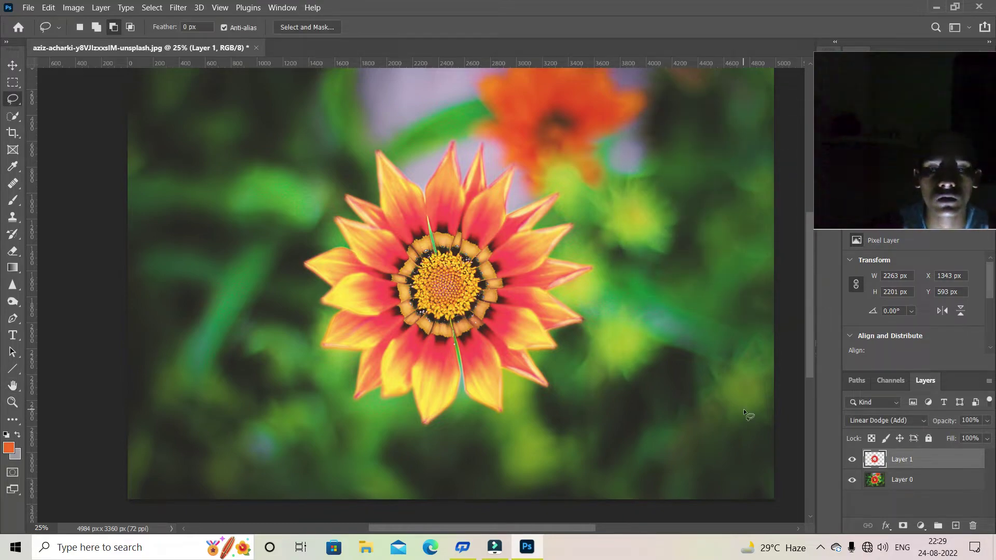
key("ctrl+j")
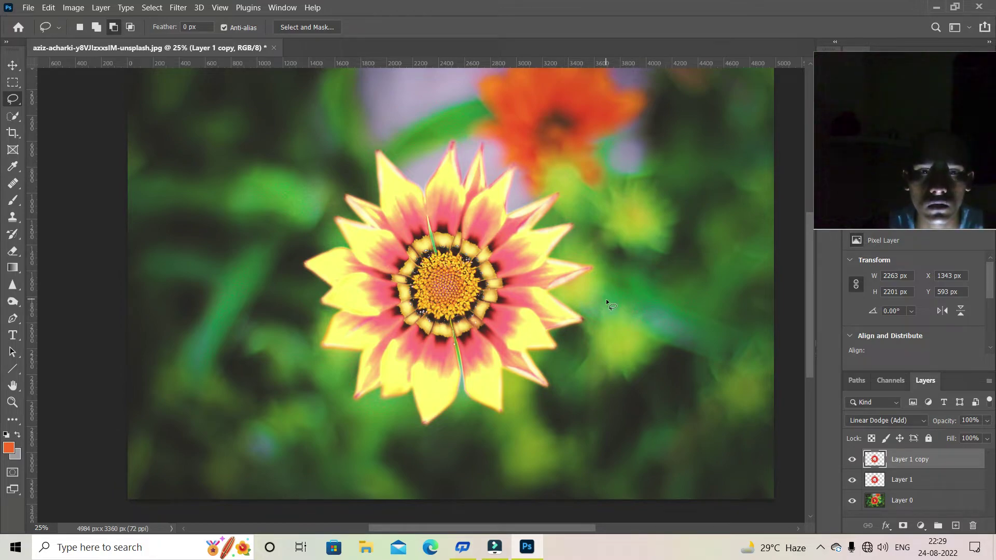
Step: Heavily Gaussian-blur Layer 1 copy, then duplicate it again for more brightness
left_click(178, 7)
mouse_move(186, 162)
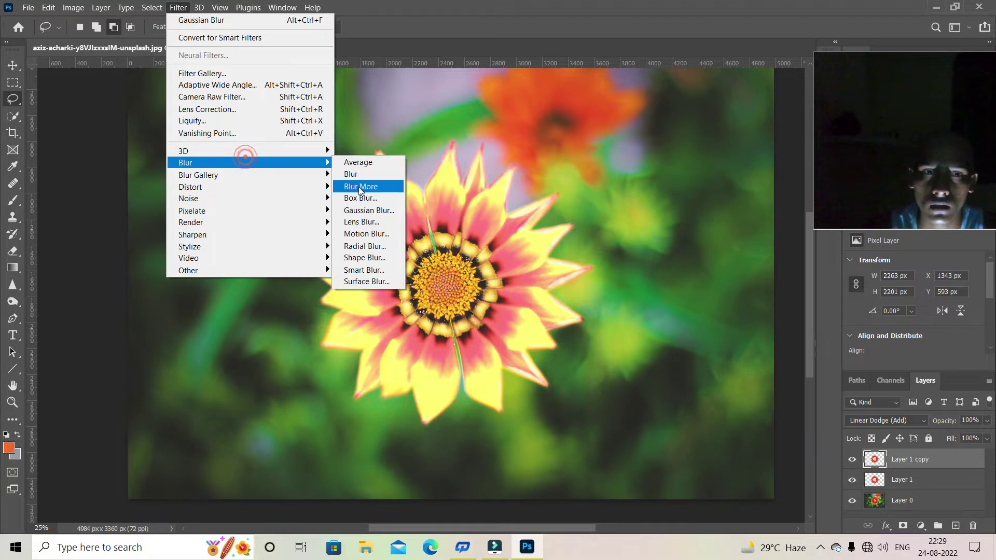
left_click(363, 210)
left_click(679, 305)
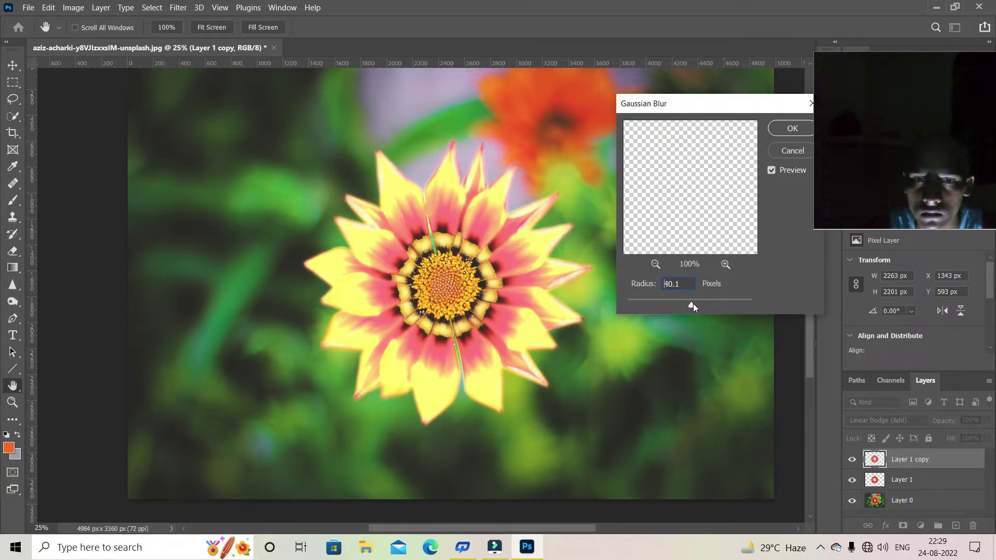
left_click_drag(703, 304, 712, 300)
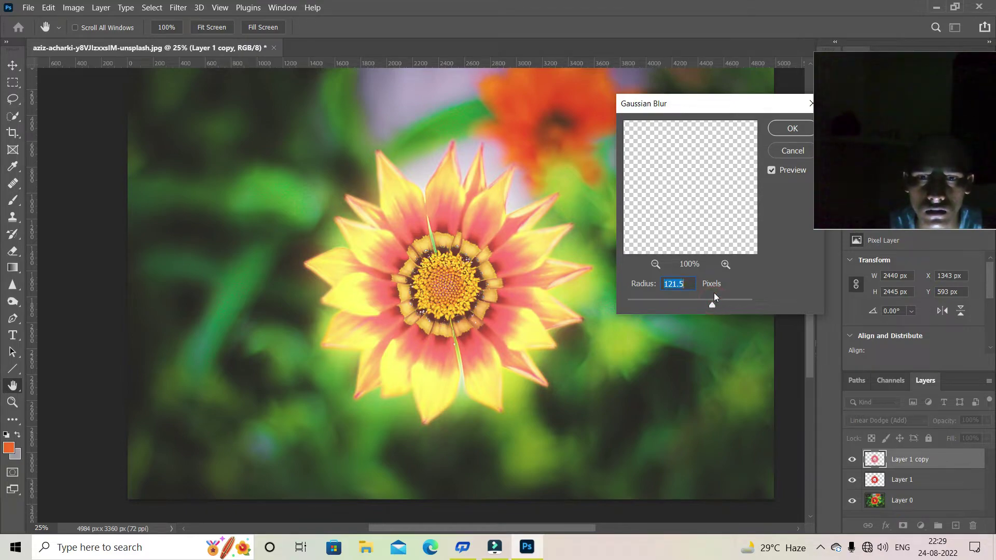
left_click(794, 129)
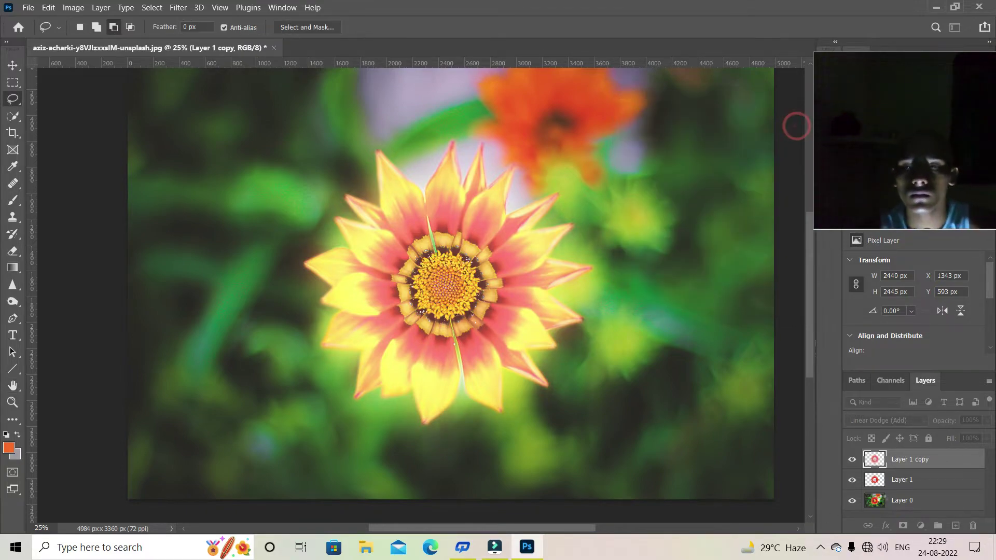
key("ctrl+j")
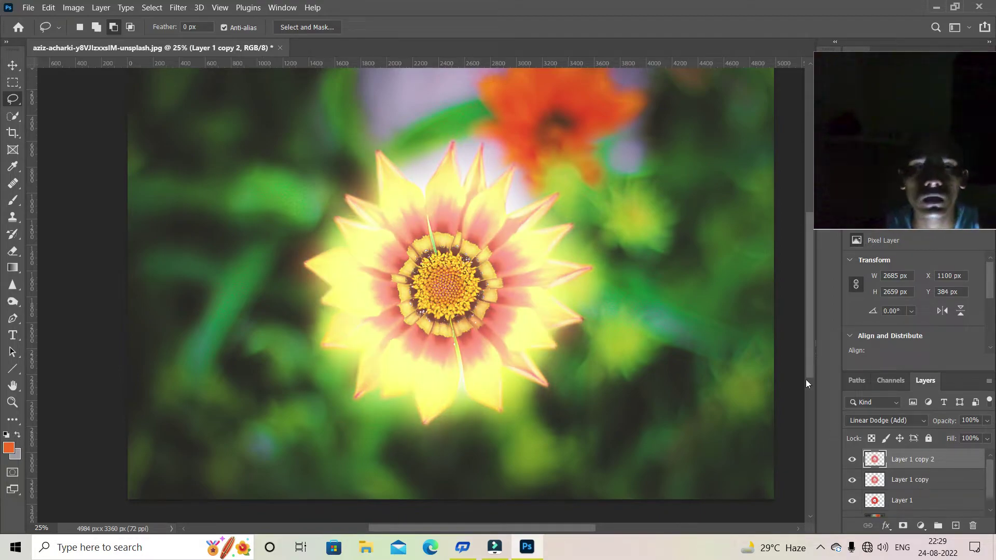
Step: Give Layer 1 copy 2 a Gaussian Blur of 332.2 px radius
left_click(176, 6)
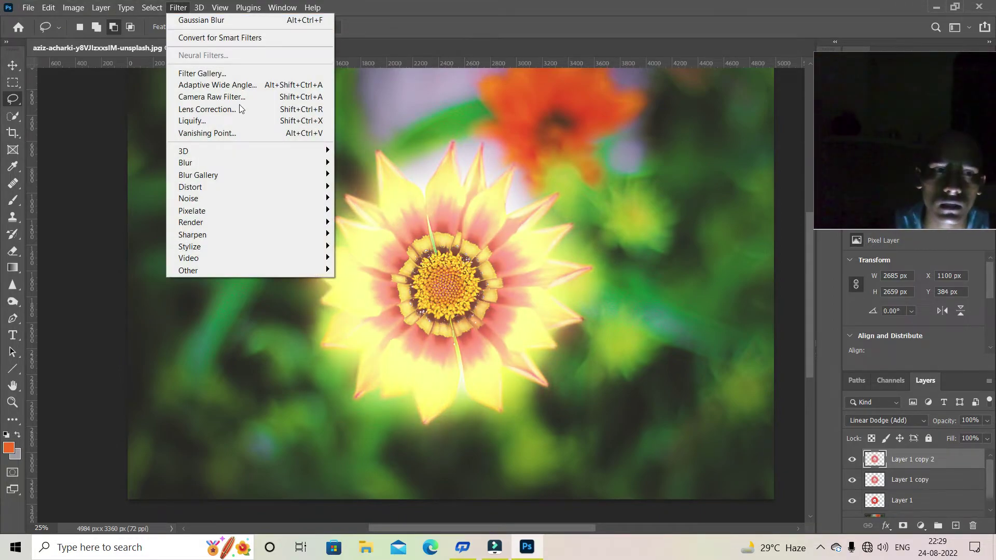
left_click(250, 165)
left_click(369, 210)
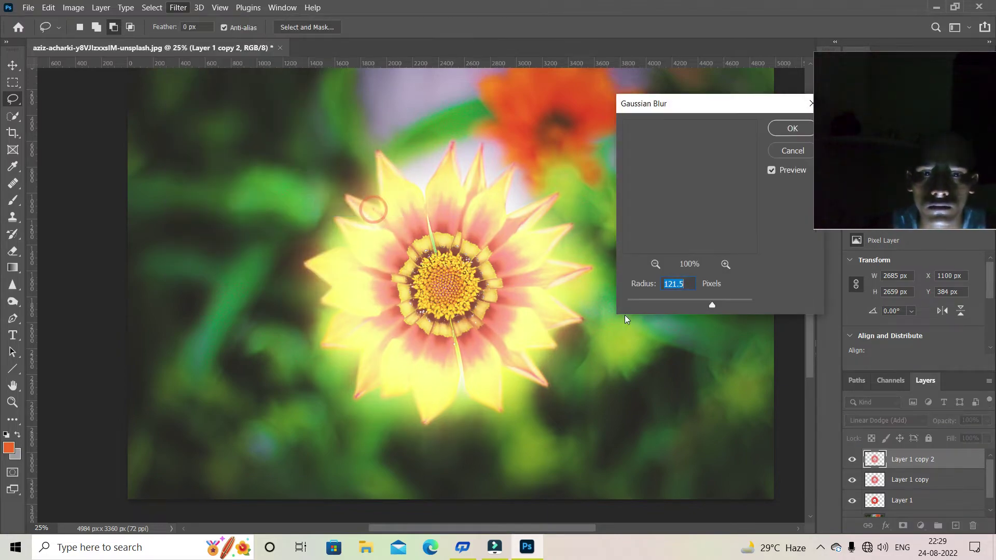
left_click(720, 304)
left_click_drag(729, 303, 745, 302)
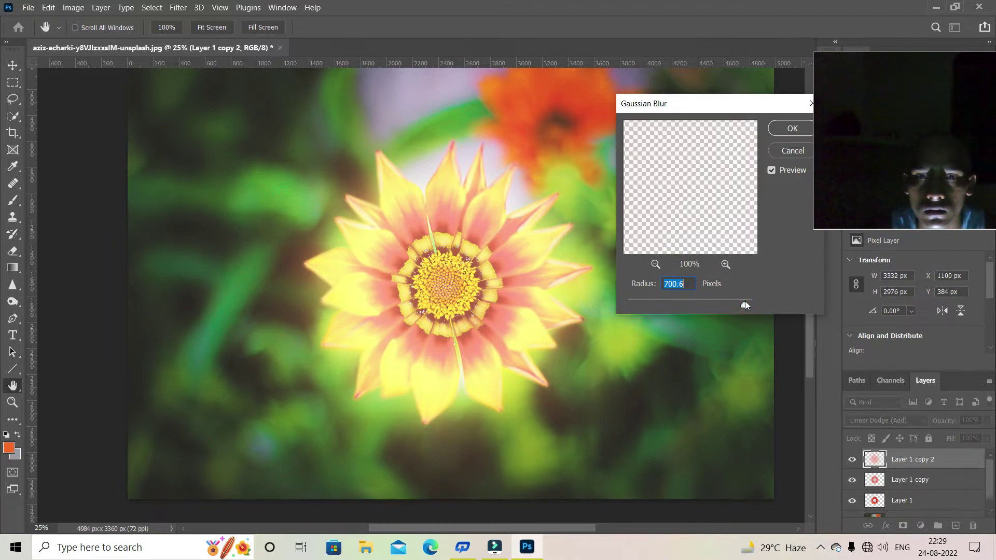
left_click_drag(744, 301, 733, 298)
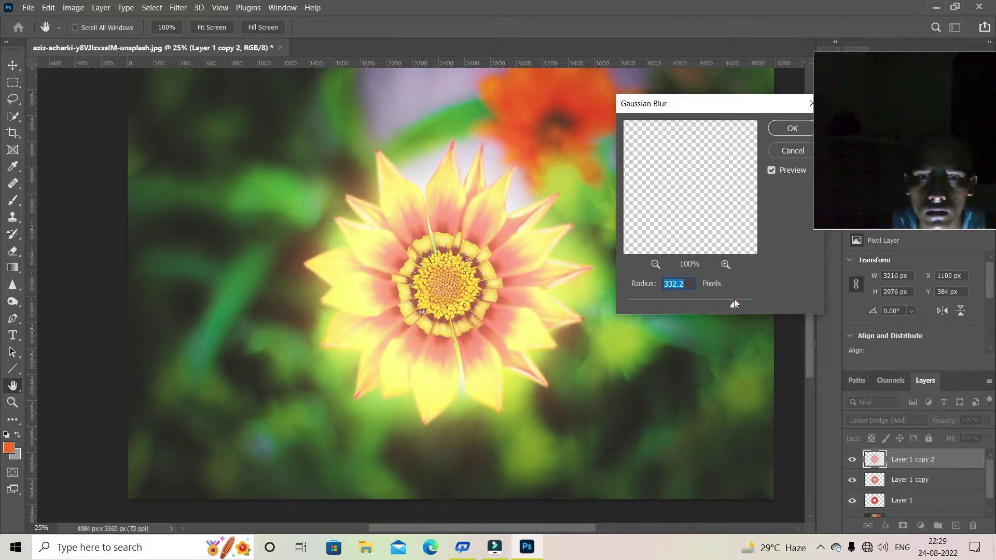
left_click(792, 130)
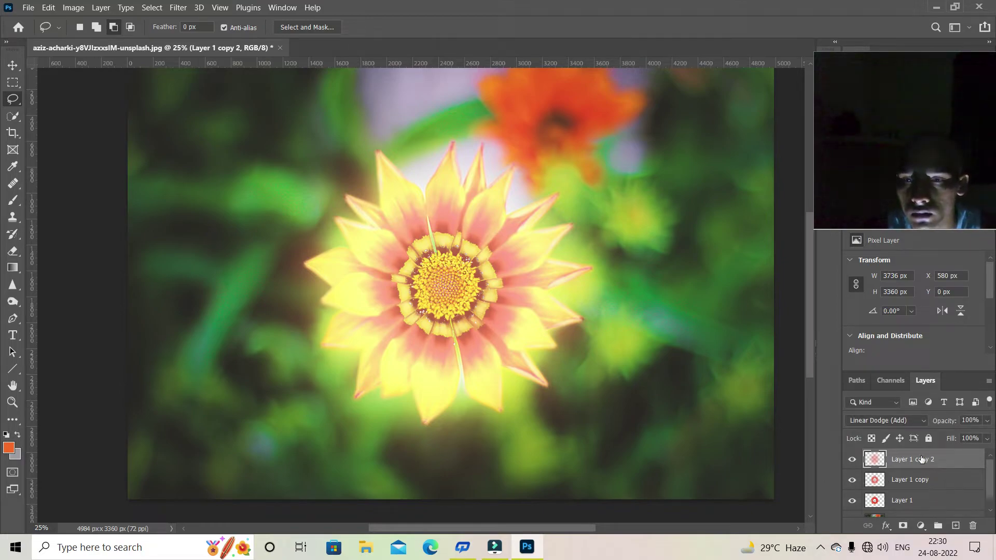
left_click(943, 503, "shift")
Step: Group the three Layer 1 glow layers as Group 1, then make Layer 0 active
left_click(938, 525)
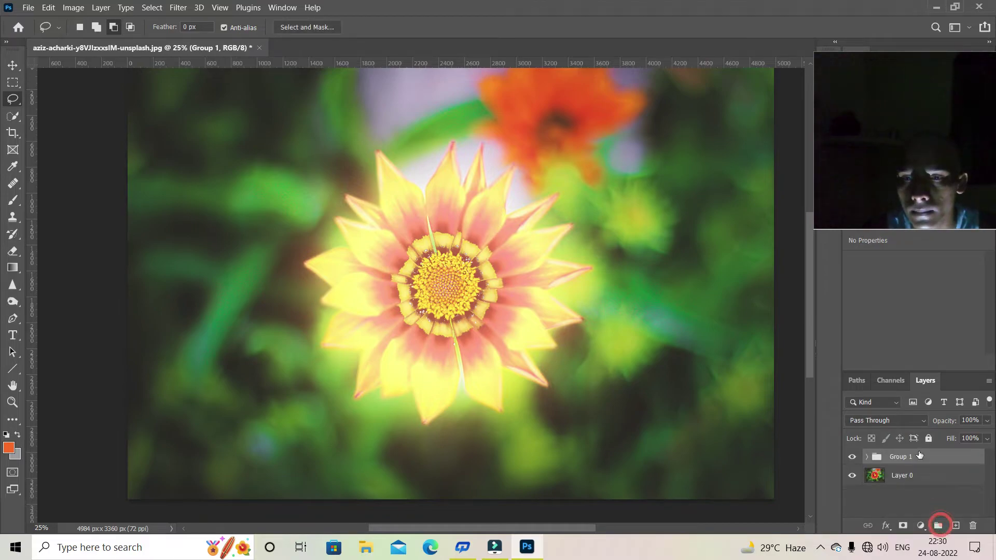
left_click(919, 481)
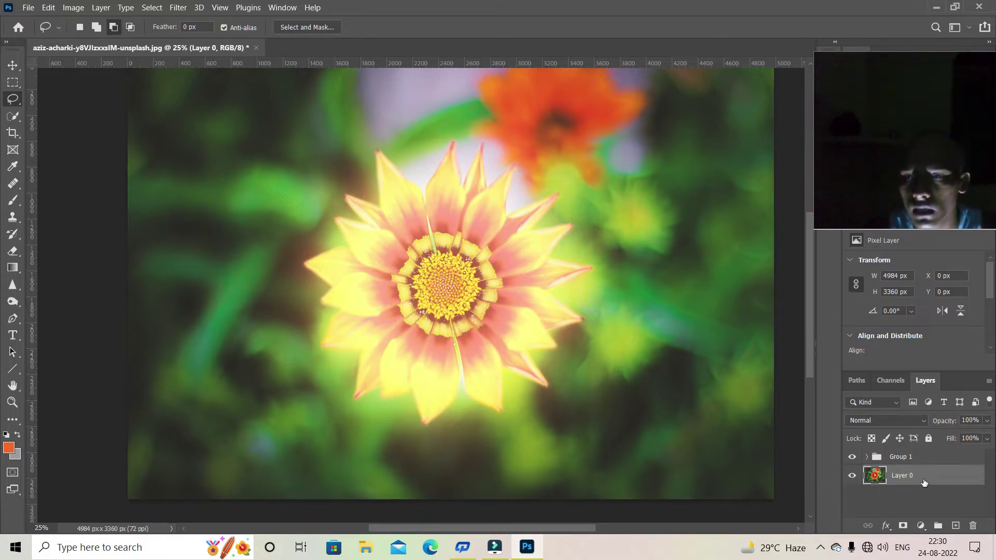
left_click(920, 525)
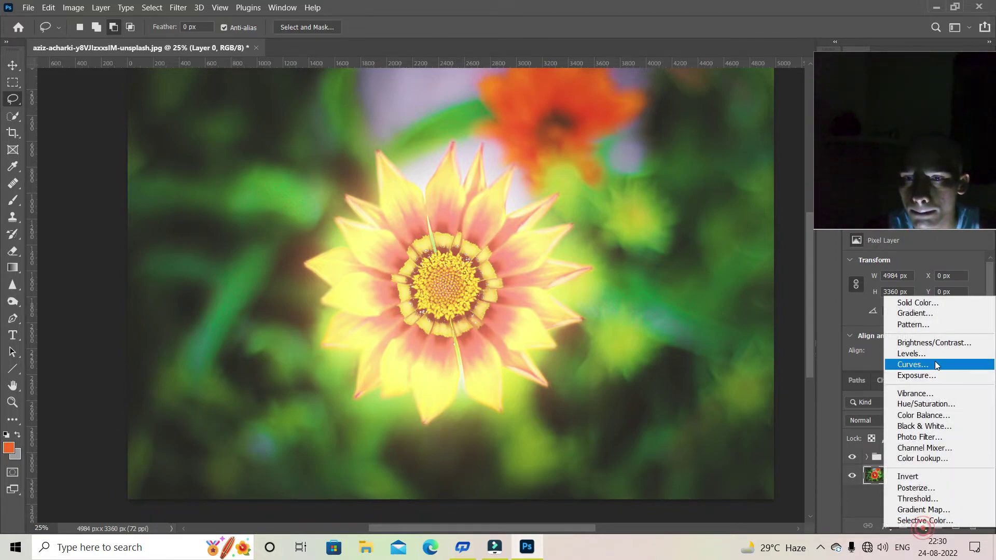
Step: Add Curves 1 above Layer 0, lowering the white point to darken the photo
left_click(938, 369)
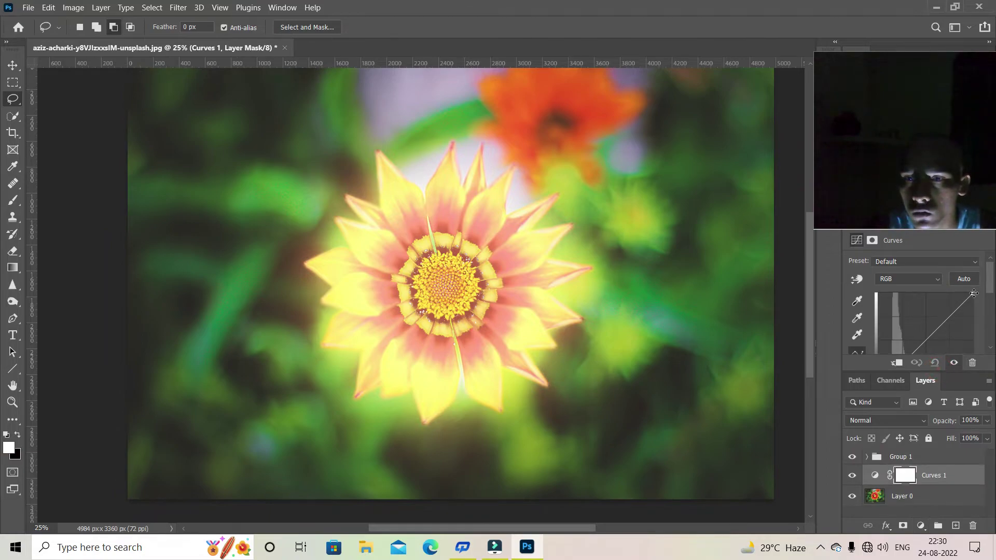
mouse_move(973, 299)
left_mouse_down()
mouse_move(976, 338)
mouse_move(980, 327)
left_mouse_up()
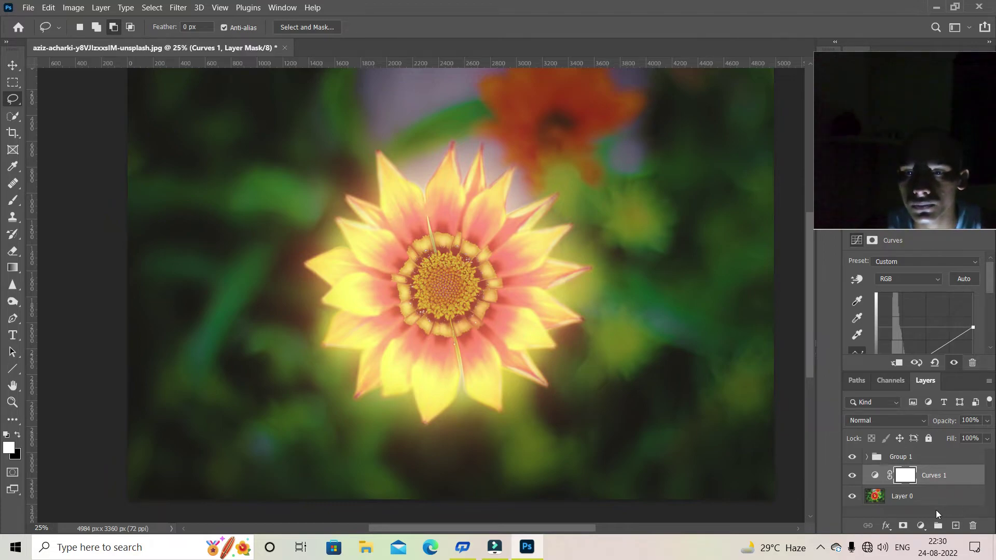
key("ctrl+plus")
left_click(923, 458)
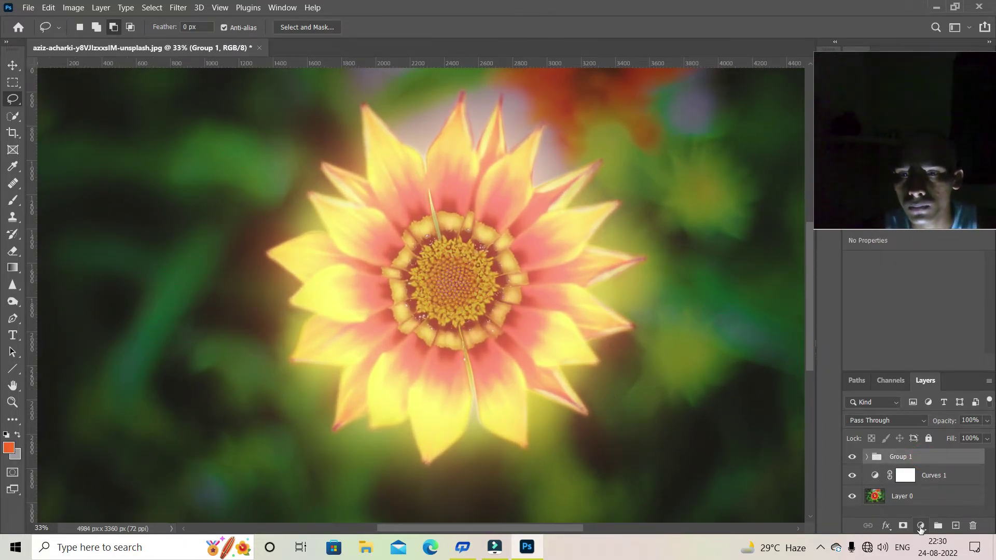
Step: Add Curves 2 clipped to Group 1, moving the white point left to brighten the glow
left_click(920, 526)
left_click(954, 362)
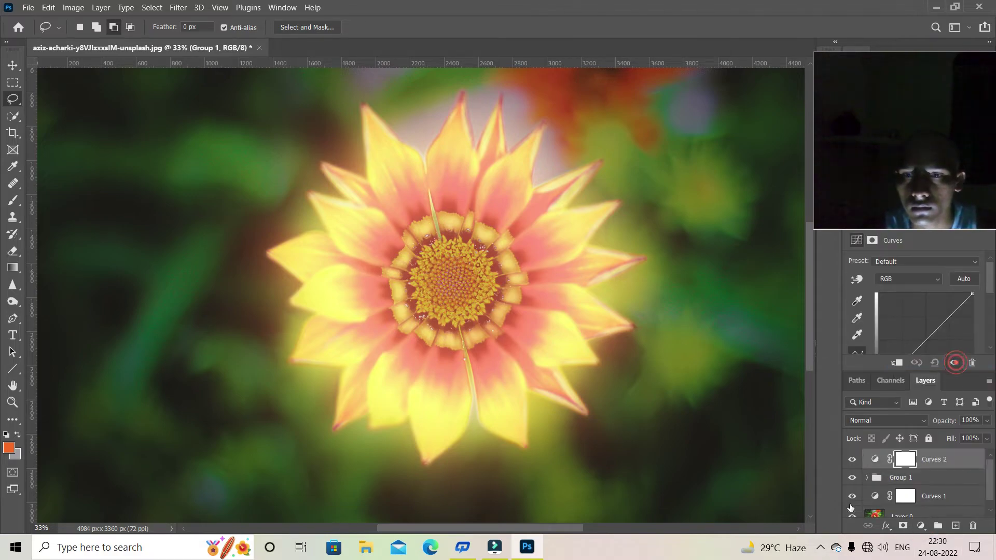
left_click(941, 466, "alt")
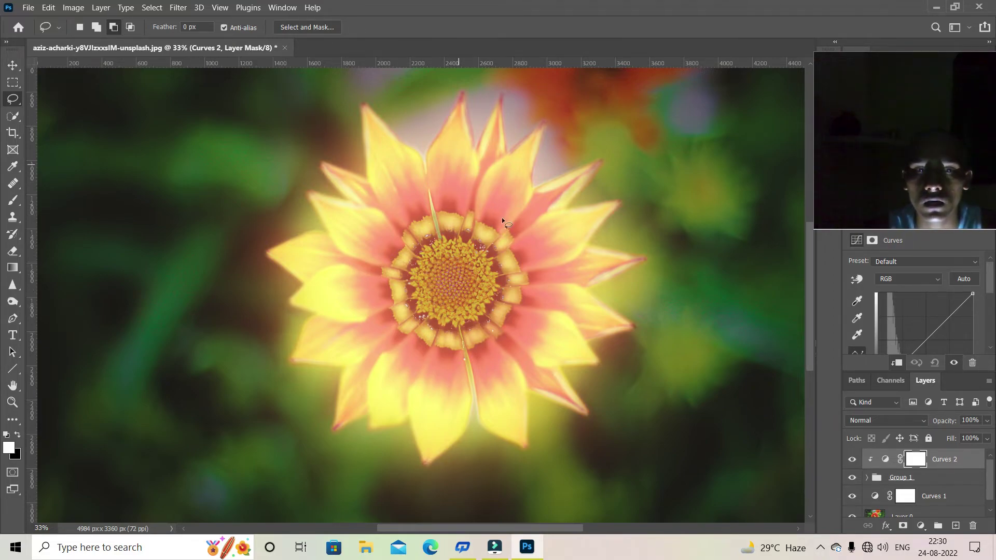
left_click(972, 294)
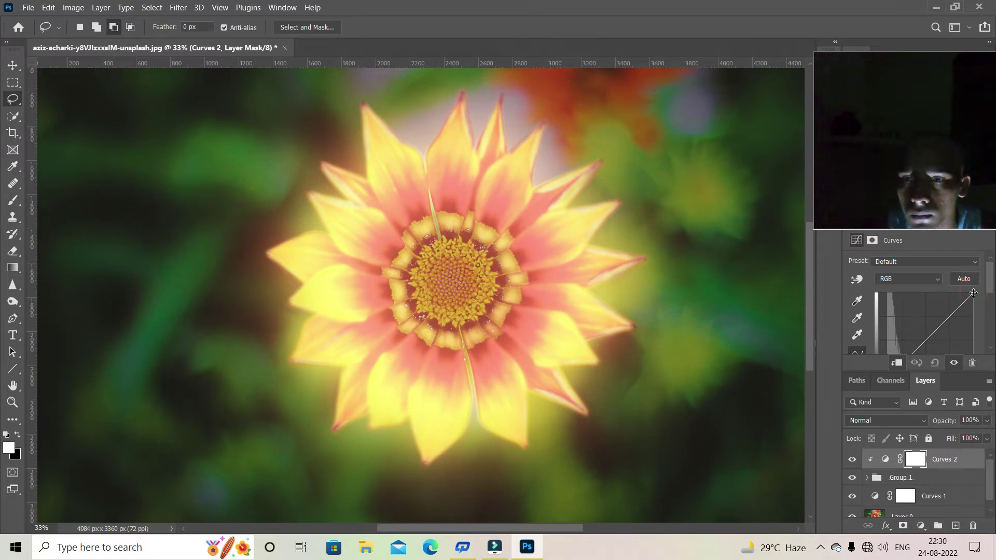
left_click_drag(973, 294, 957, 286)
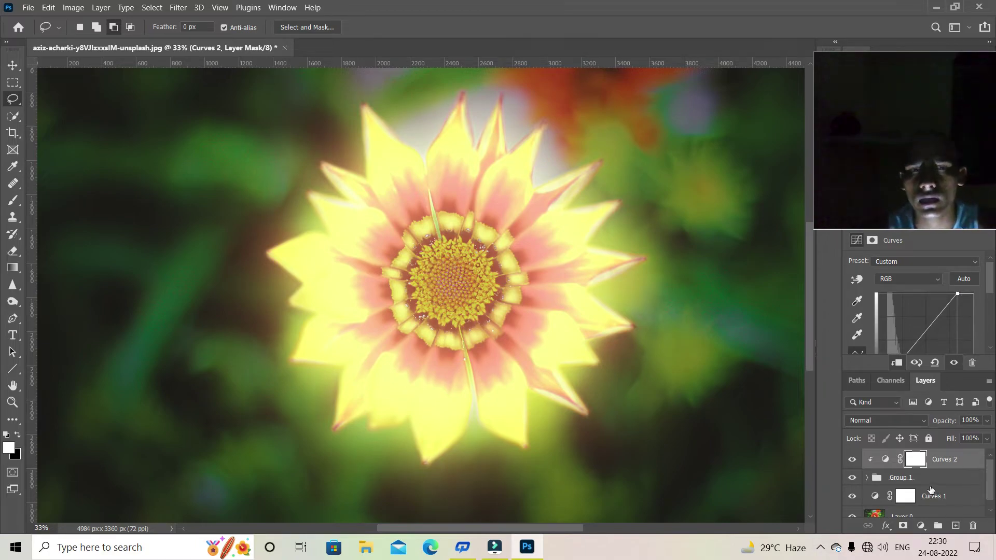
left_click(921, 526)
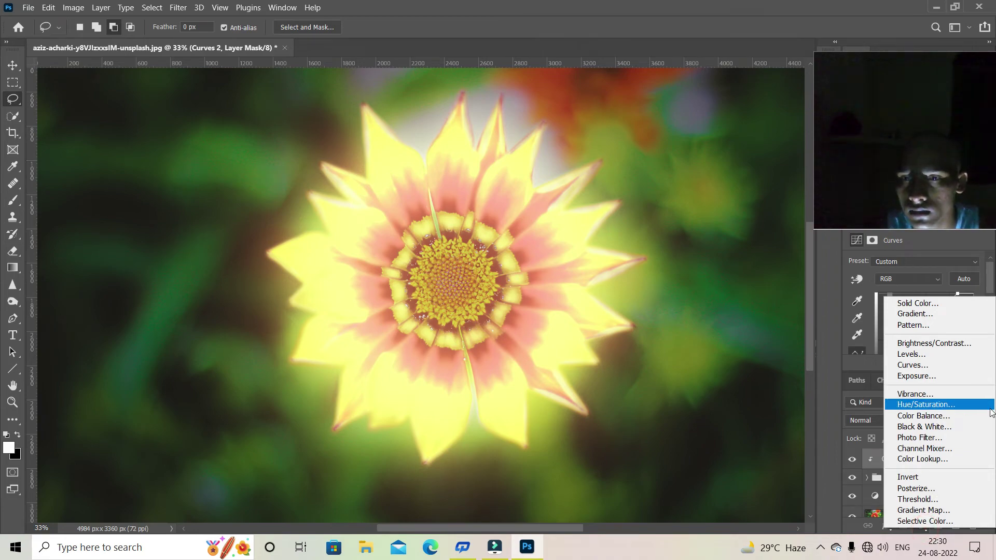
Step: Add a clipped Hue/Saturation 1 layer with Saturation +81 and Lightness -18
left_click(989, 405)
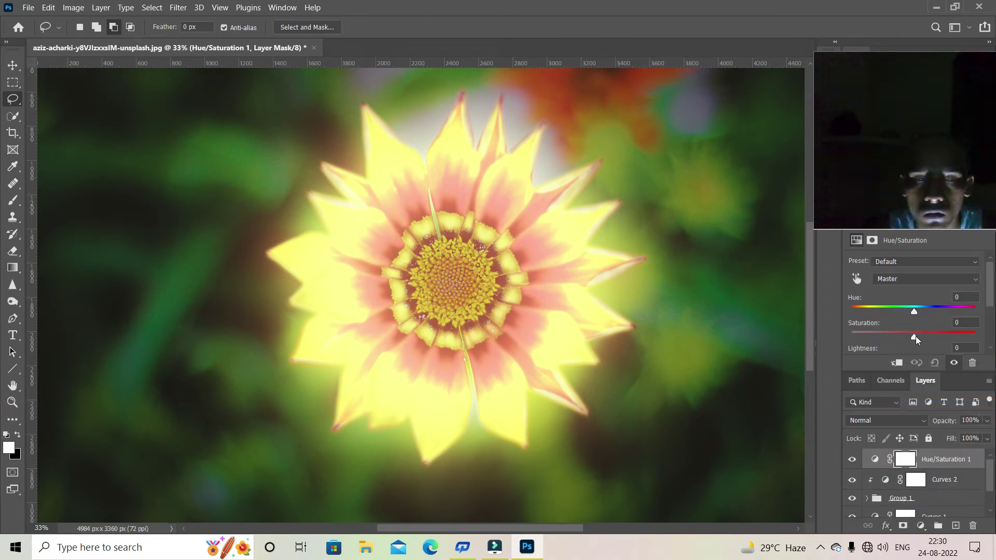
left_click_drag(914, 337, 946, 343)
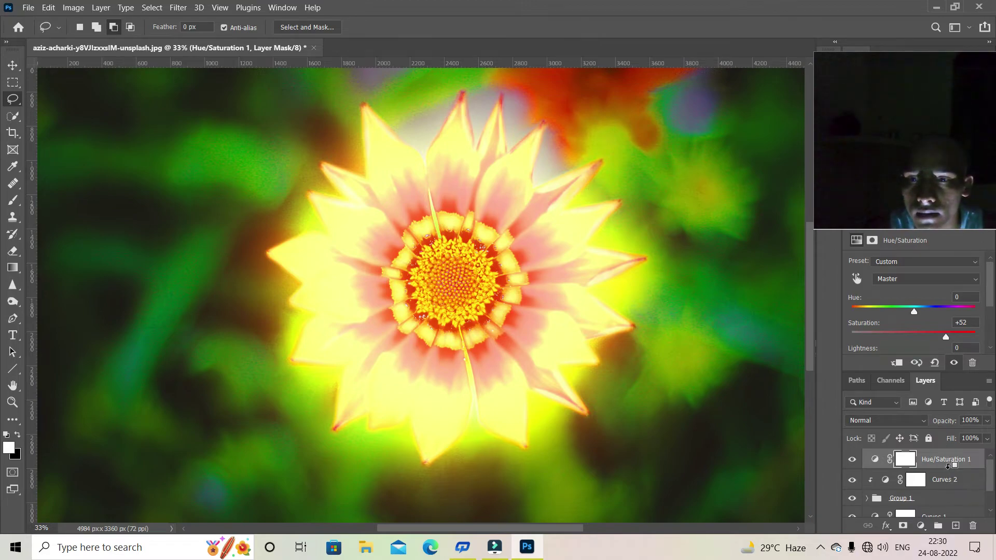
left_click(949, 469, "alt")
left_click_drag(945, 337, 967, 344)
scroll(928, 320, "down", 1)
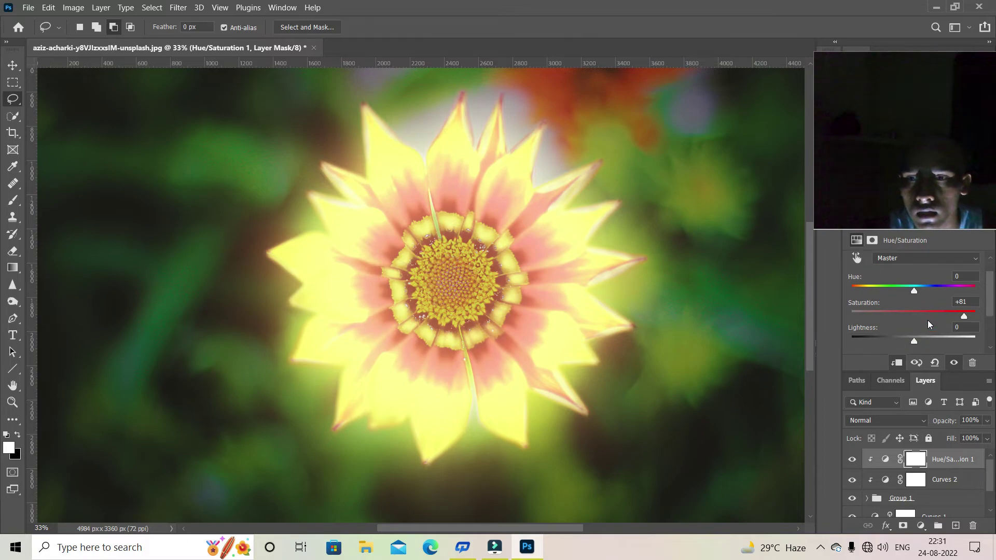
left_click_drag(914, 340, 904, 340)
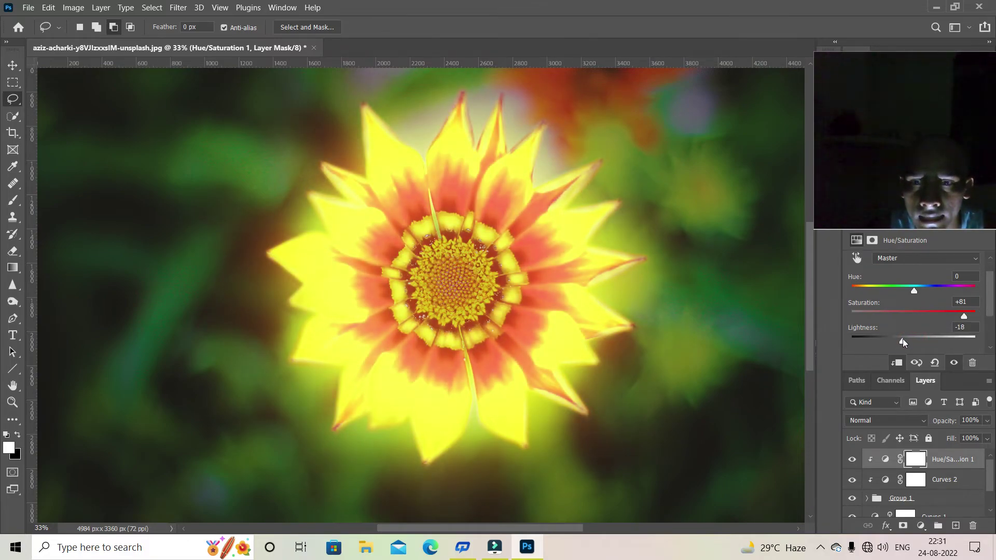
left_click_drag(902, 343, 907, 343)
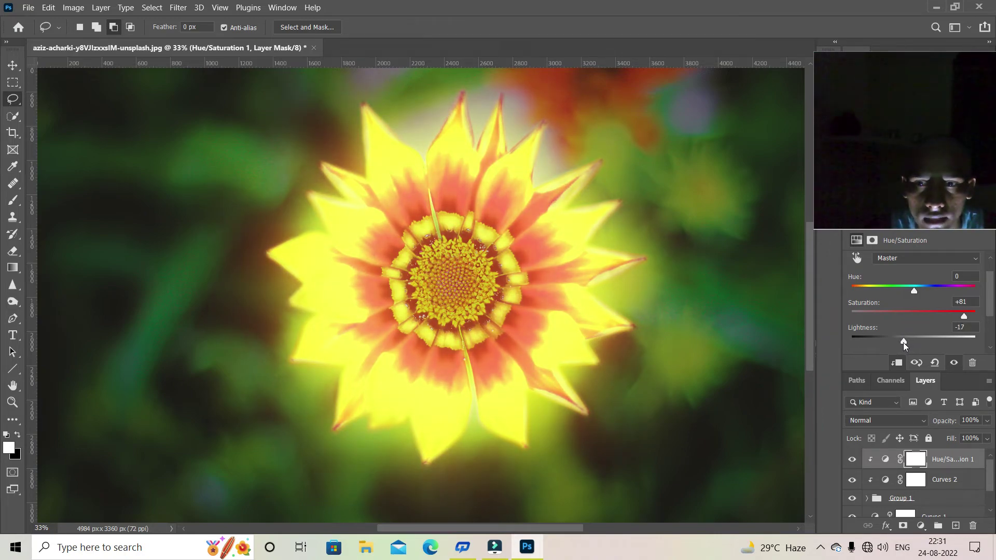
scroll(526, 414, "down", 3)
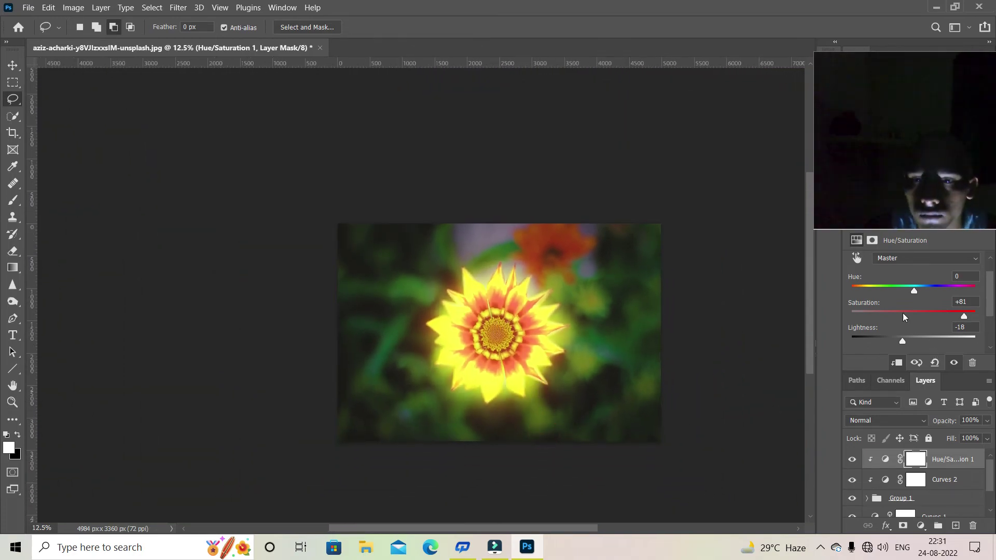
Step: Lower the Hue/Saturation Lightness to -24 and recentre the photo in the window
left_click_drag(900, 341, 900, 340)
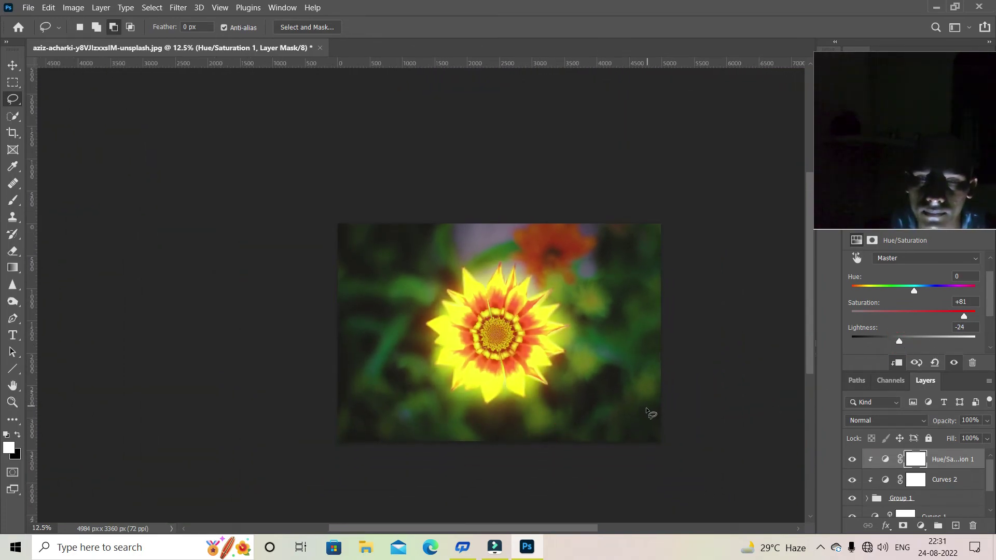
scroll(651, 414, "up", 3)
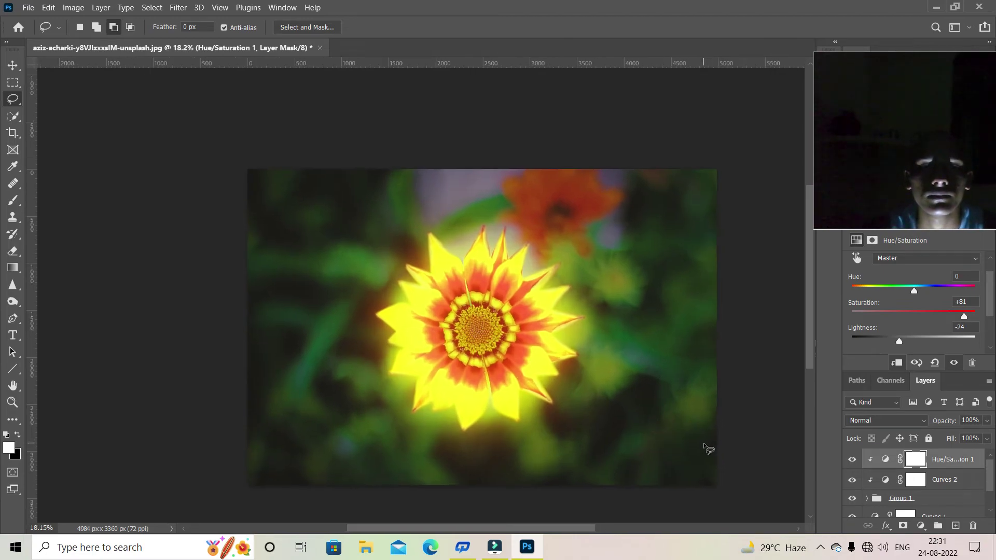
left_click_drag(705, 446, 691, 429)
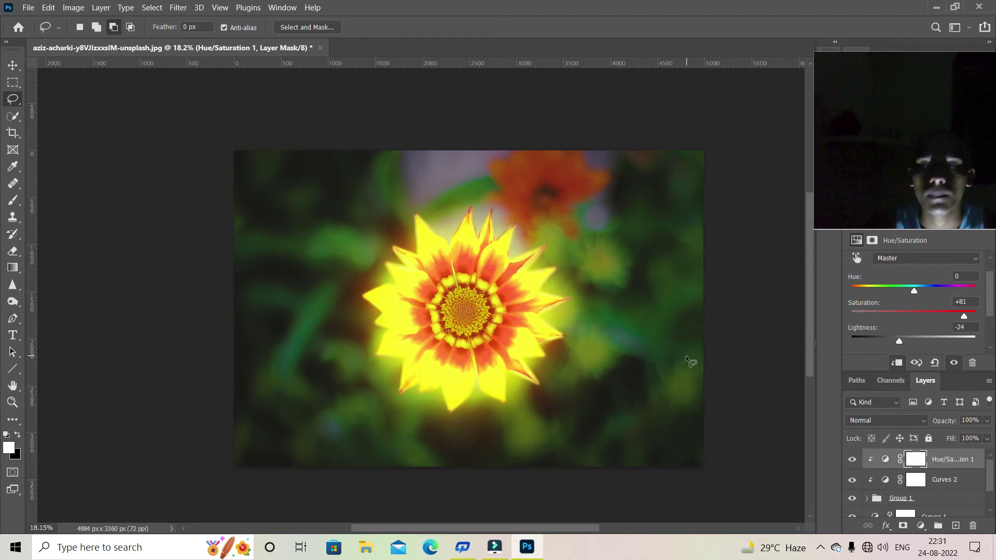
Step: Compare the image with Group 1's glow hidden and shown, then bring up the Info panel
scroll(859, 483, "down", 1)
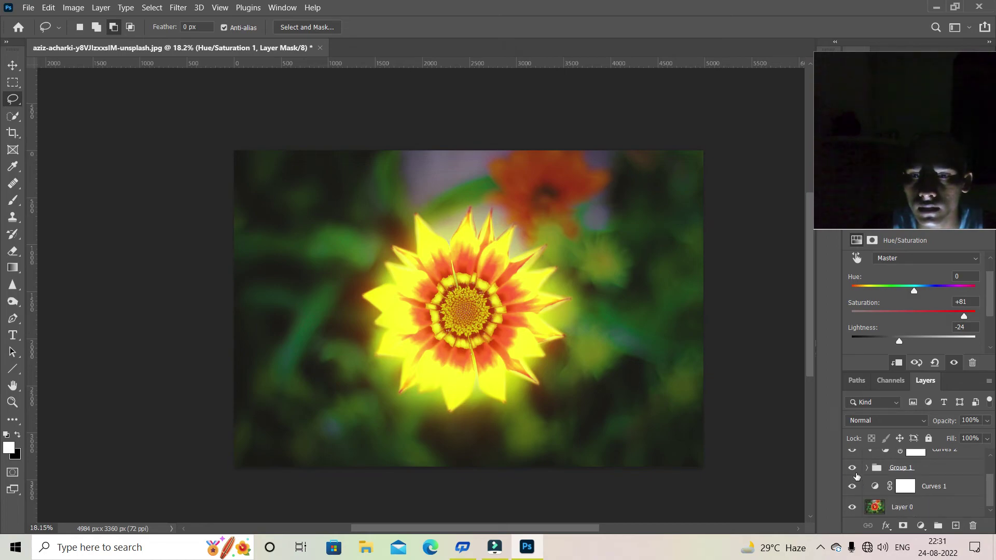
left_click(853, 469)
left_click(853, 468)
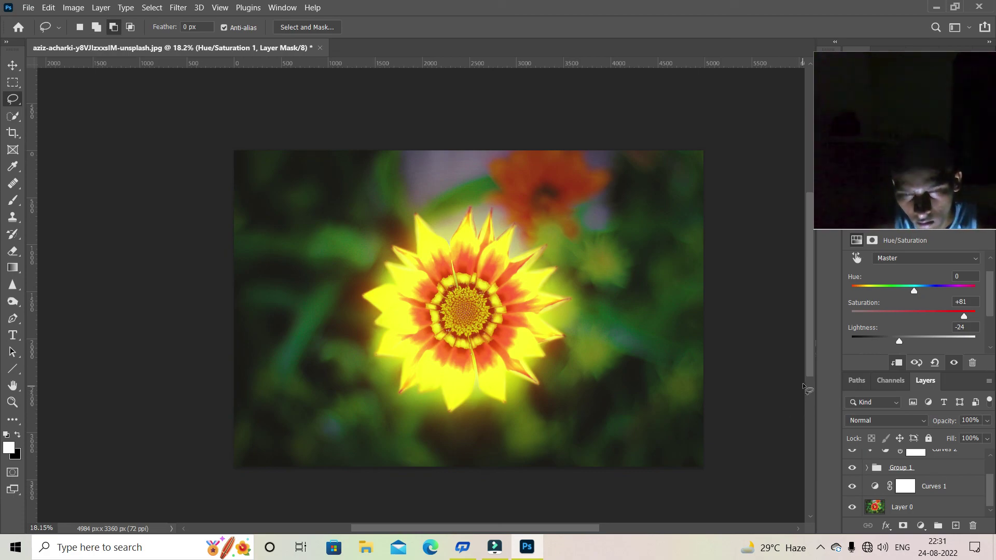
key("F8")
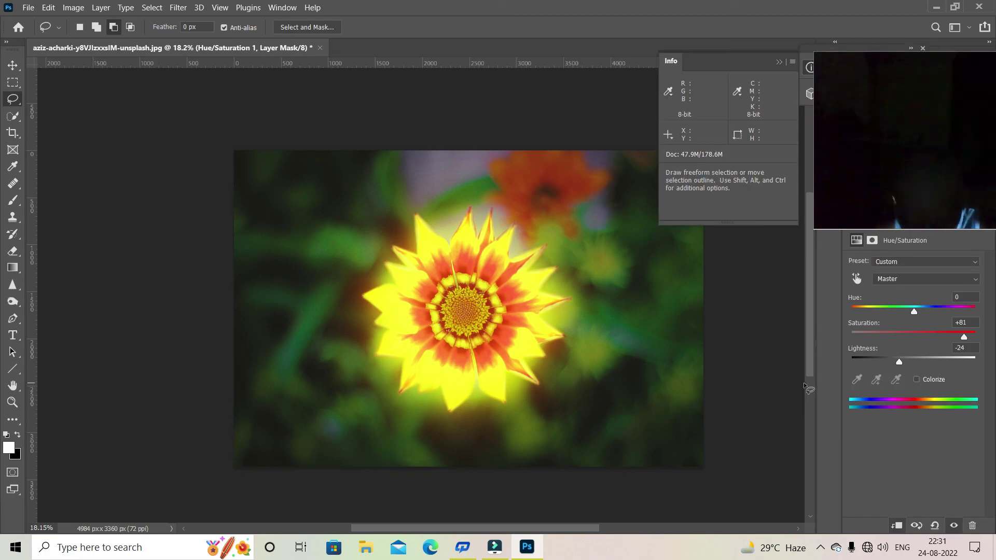